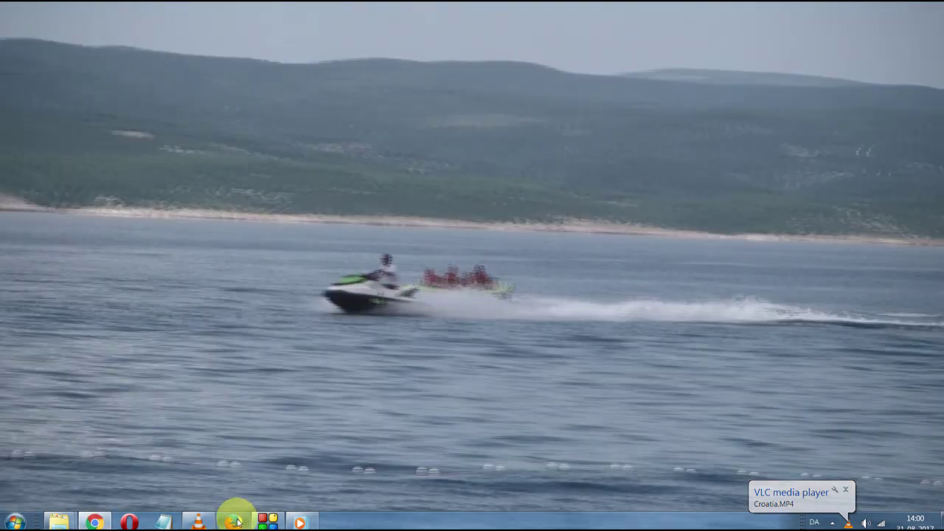
Open Firefox over the moving desktop wallpaper and search the web for "my search"
click(235, 522)
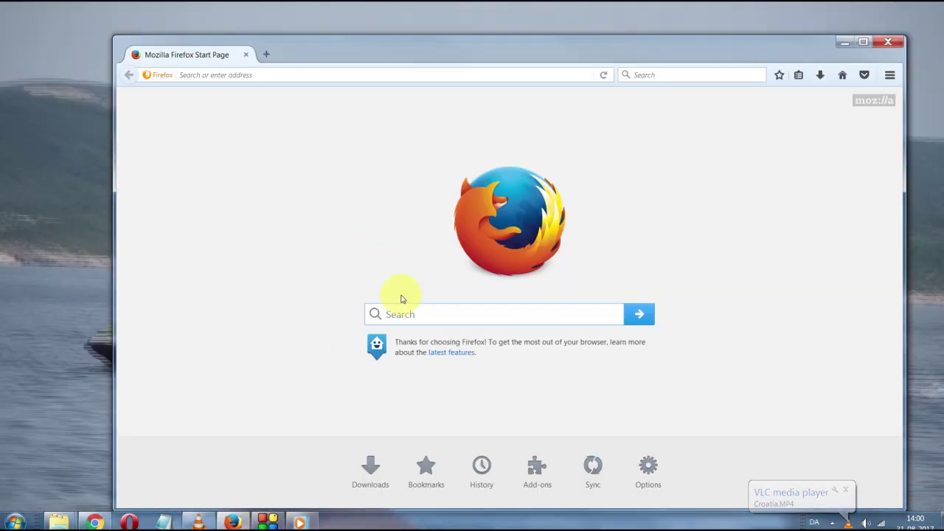
text(my sea)
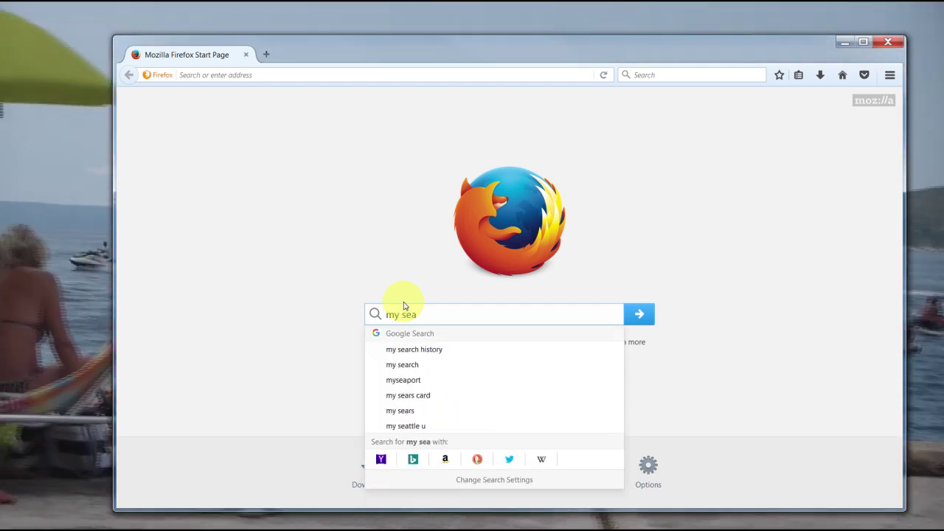
text(rch)
key(Return)
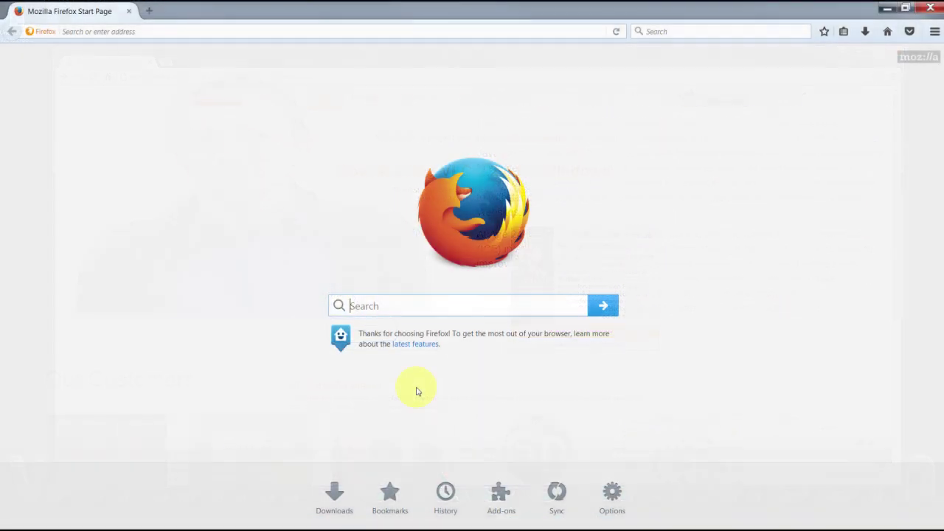
Search the web for "vlc" and open the official VideoLAN download page for Windows in a new tab
text(vlc)
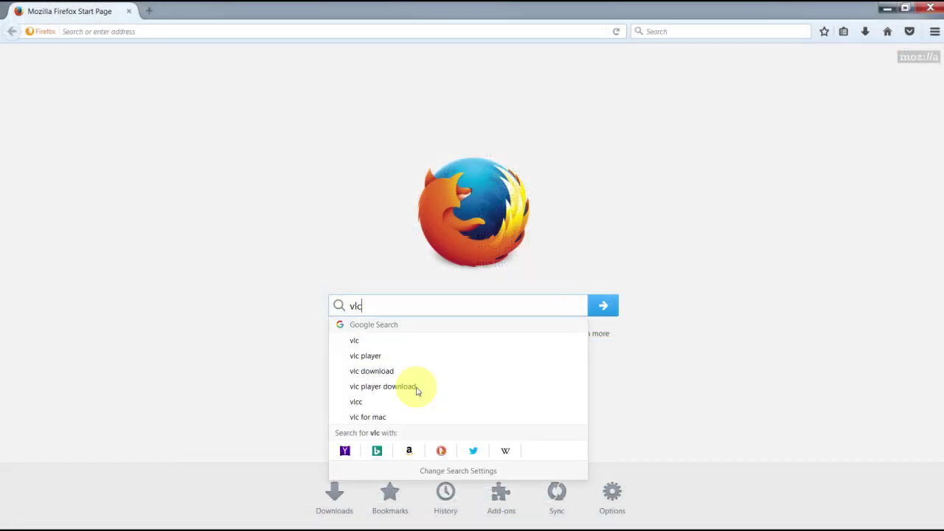
key(Return)
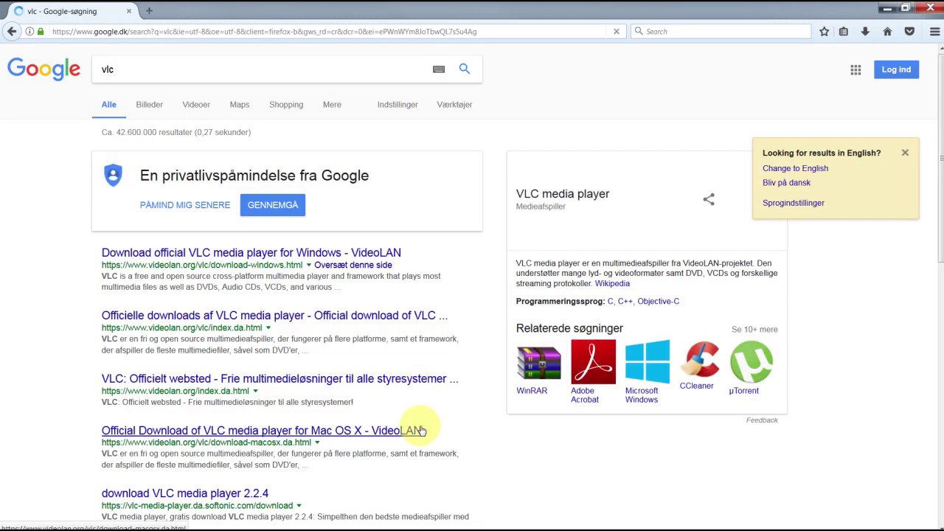
right_click(249, 255)
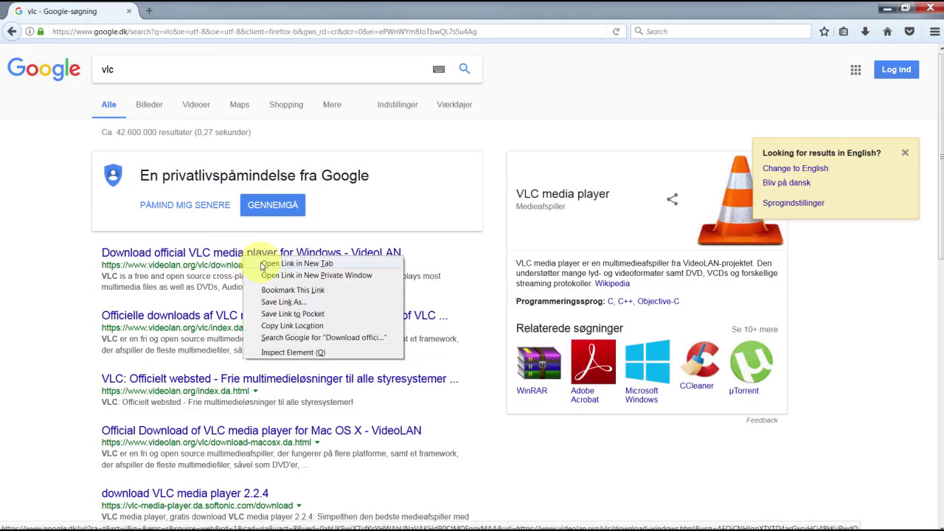
click(267, 263)
click(243, 14)
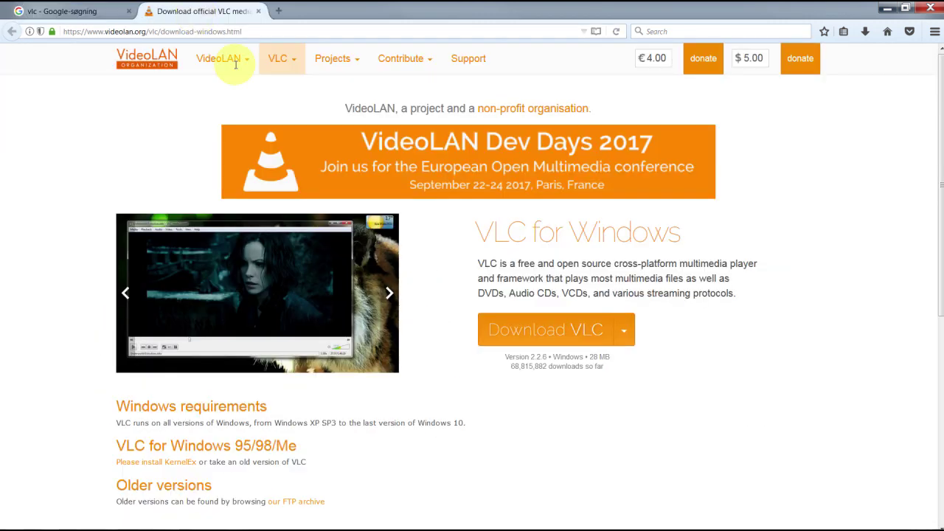
Download VLC for Windows and install it in the default folder C:\Program Files (x86)\VideoLAN\VLC
click(590, 330)
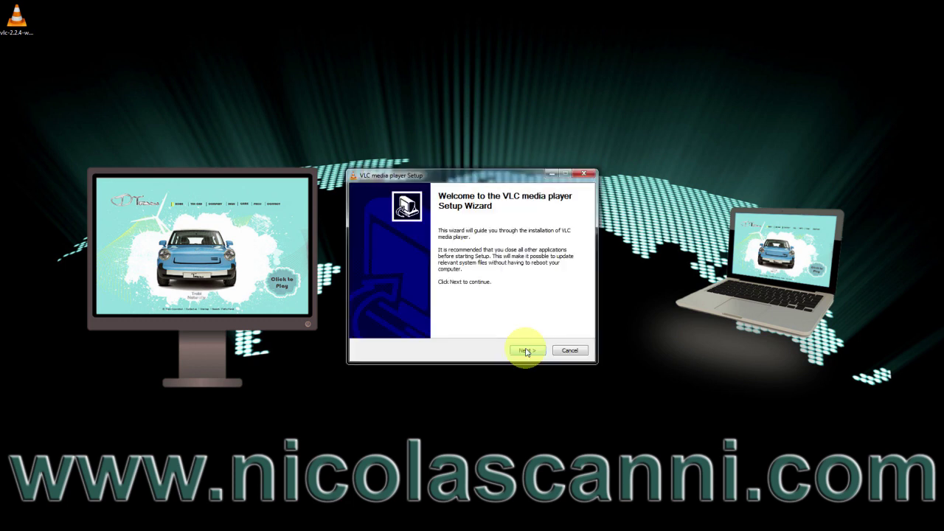
click(526, 351)
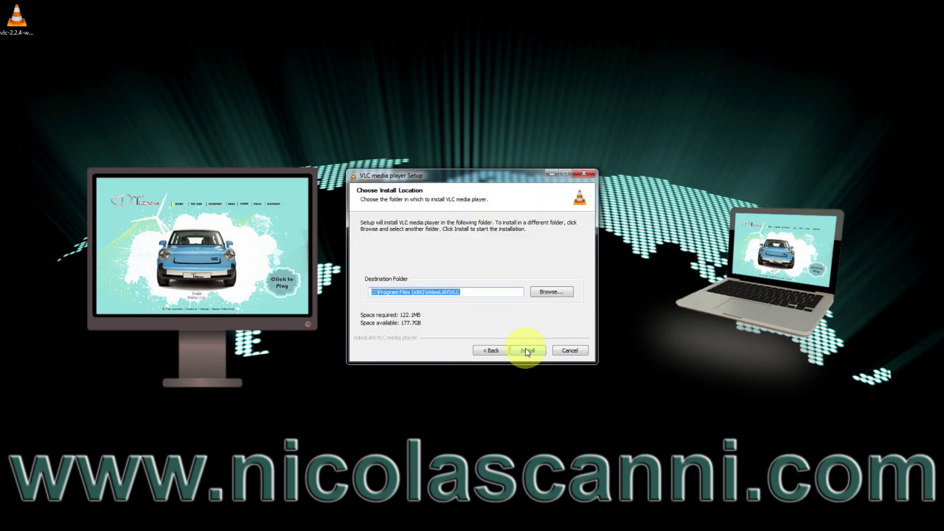
click(527, 351)
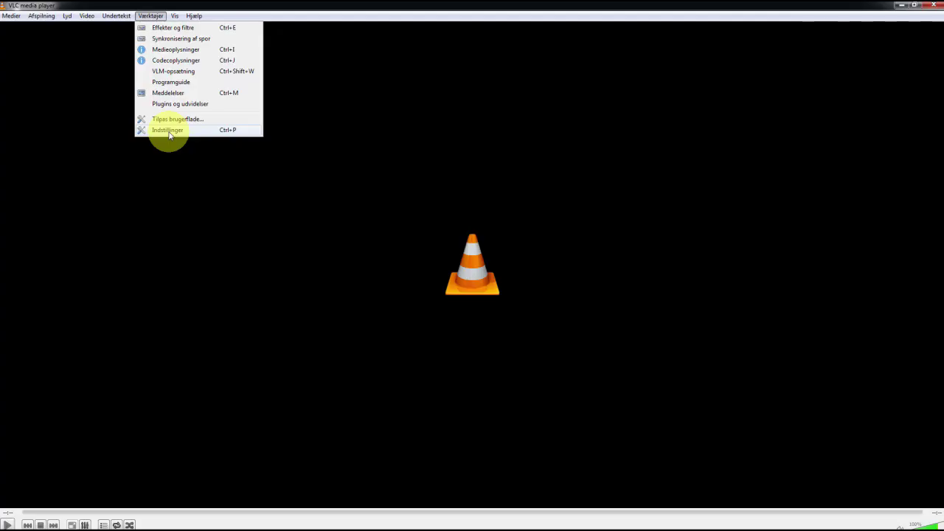
Set the menu language of VLC media player to American English and save the preferences
click(169, 131)
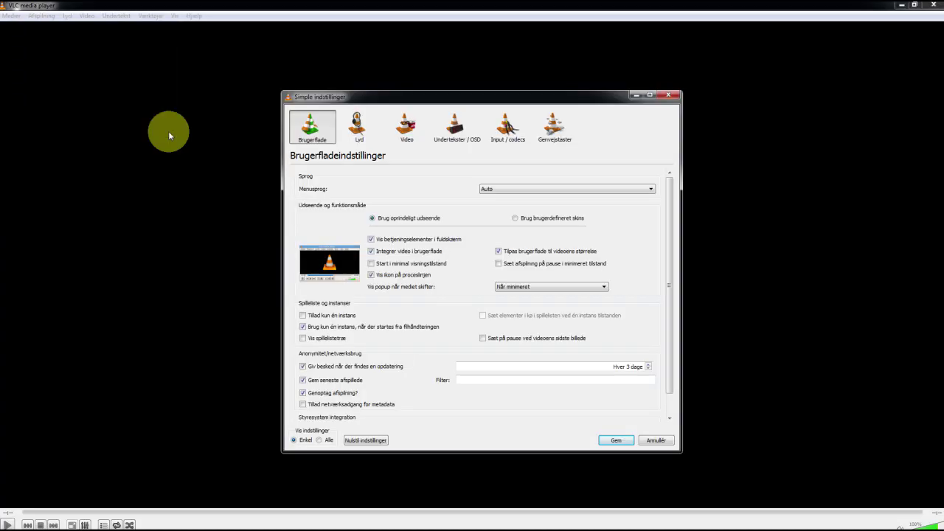
click(484, 189)
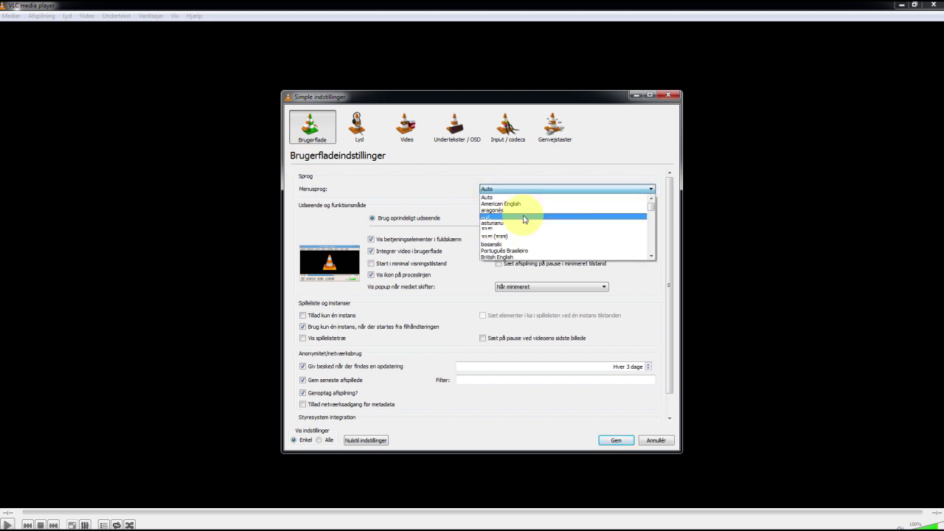
scroll(524, 219, down, 2)
scroll(524, 220, up, 2)
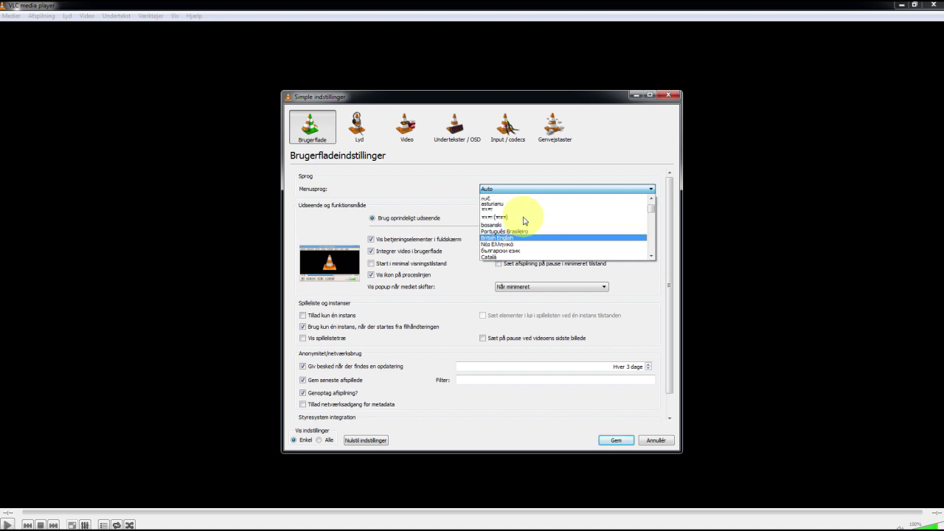
scroll(522, 212, up, 3)
click(519, 205)
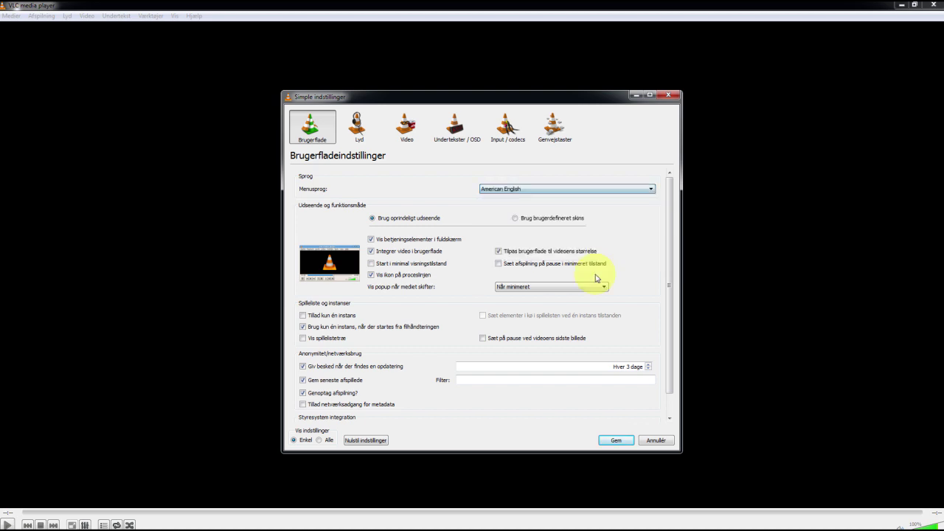
click(619, 441)
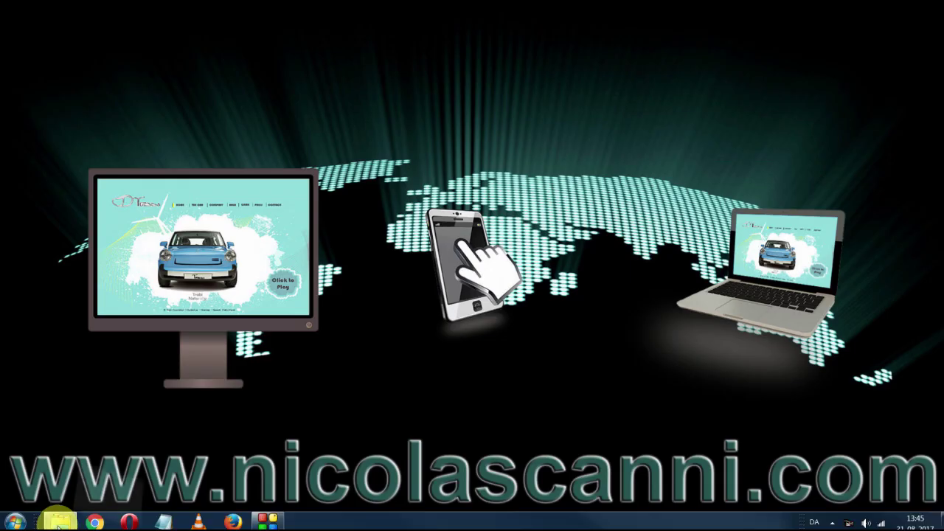
In Windows Explorer, move Croatia.MP4 on drive D: into the == MEDIA == folder and open that folder
click(59, 521)
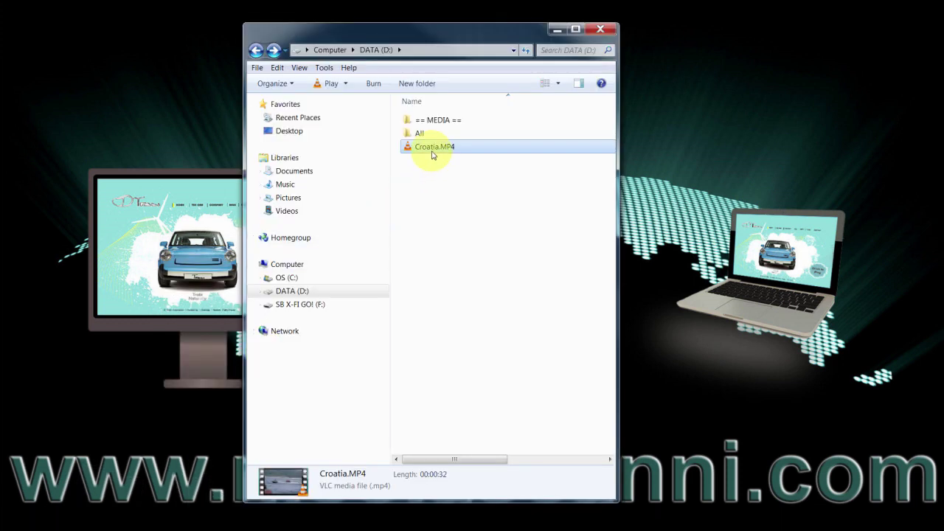
drag(433, 151, 513, 125)
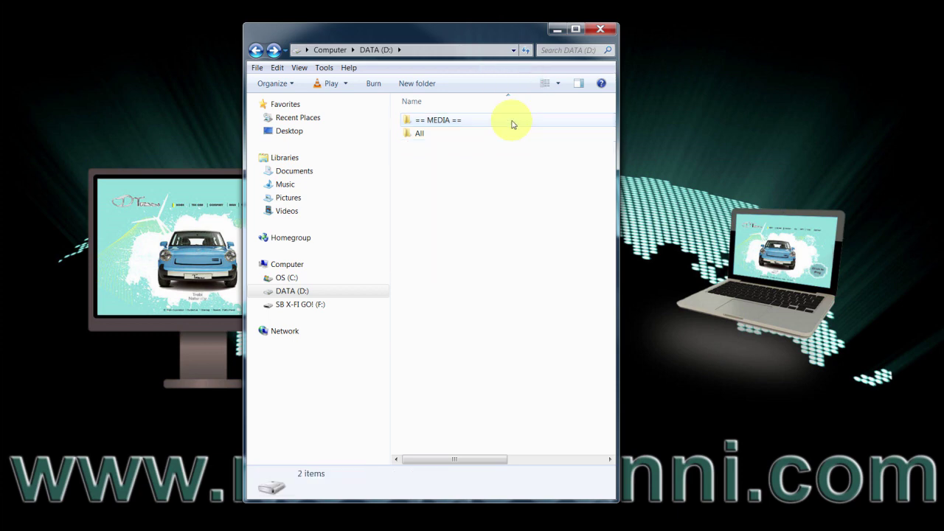
double_click(512, 122)
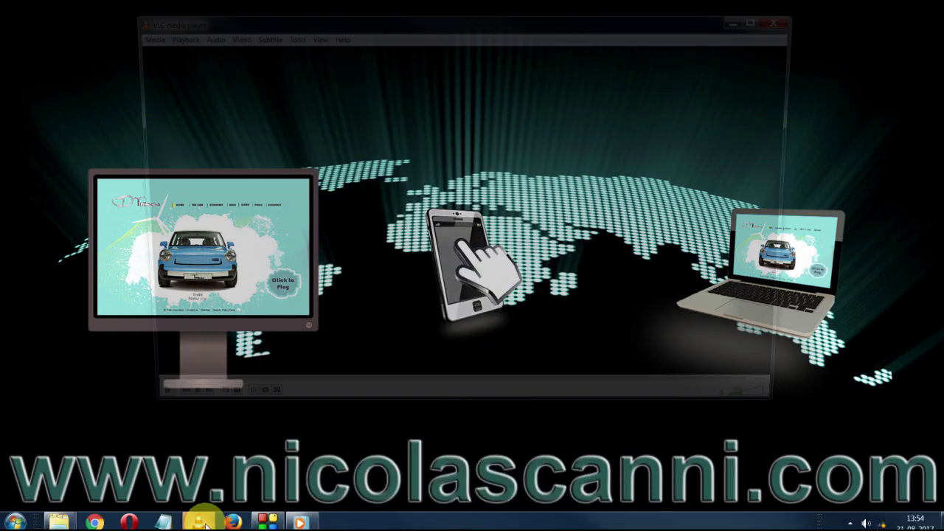
Open Croatia.MP4 from the == MEDIA == folder on drive D: in VLC media player
click(138, 35)
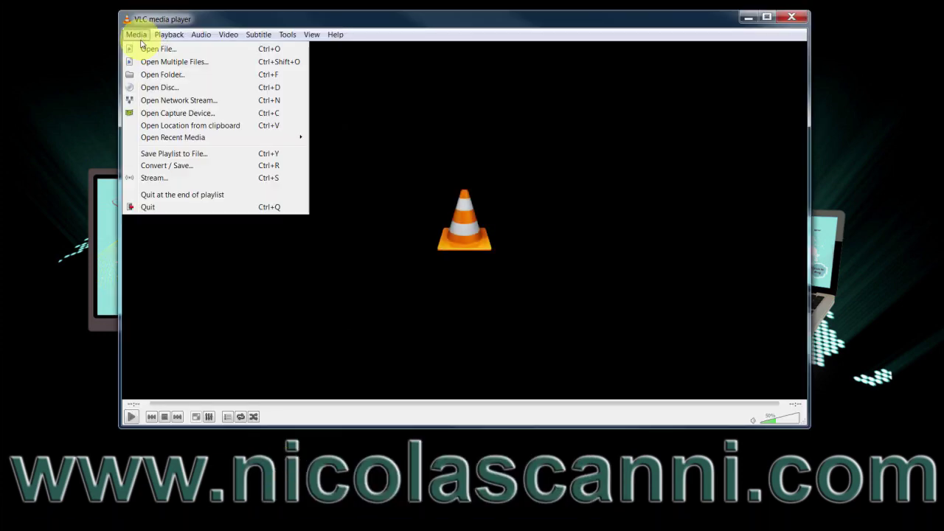
click(149, 49)
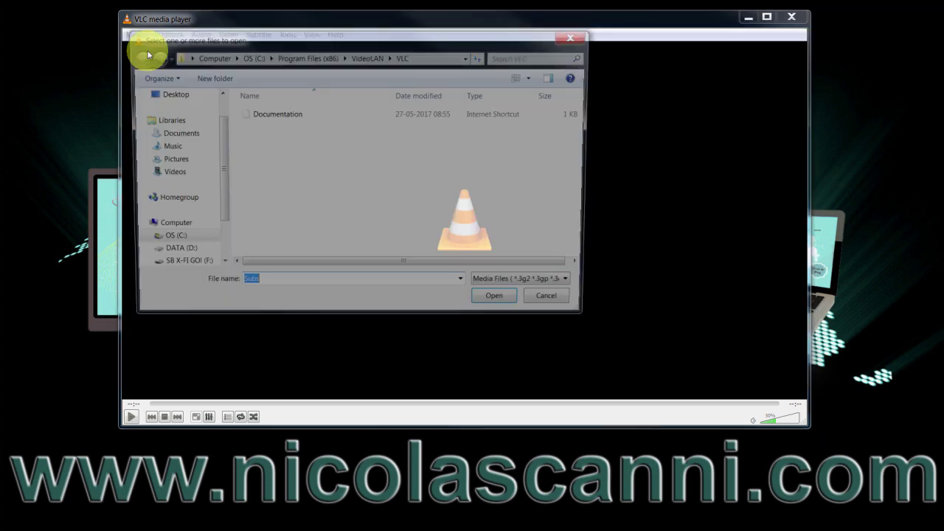
click(185, 251)
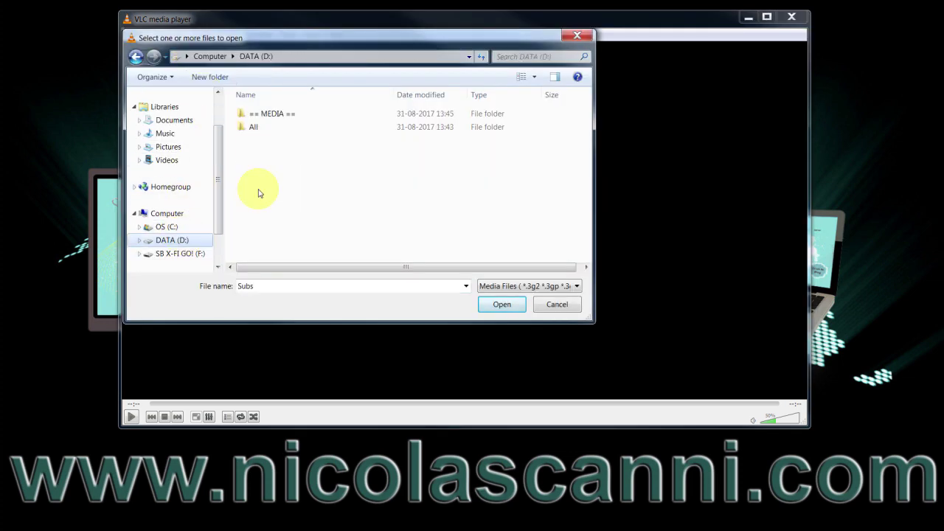
double_click(270, 113)
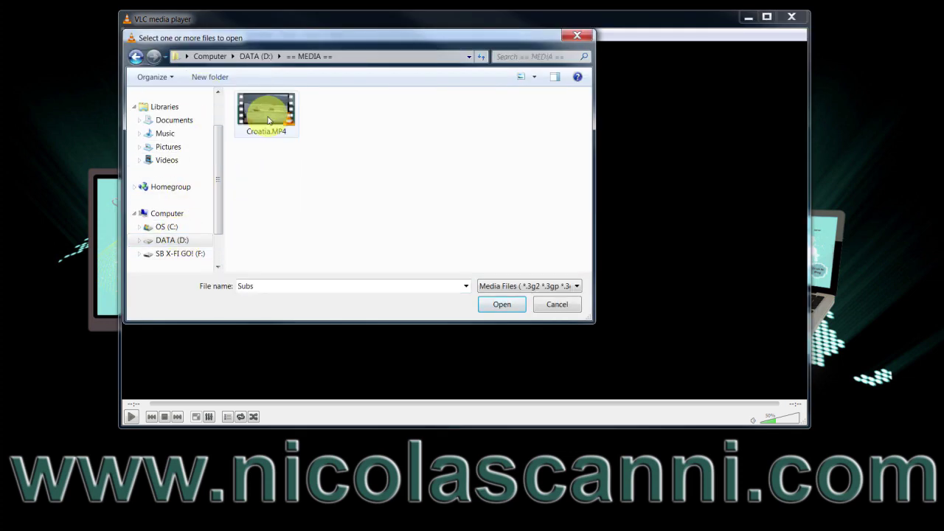
click(269, 121)
click(501, 304)
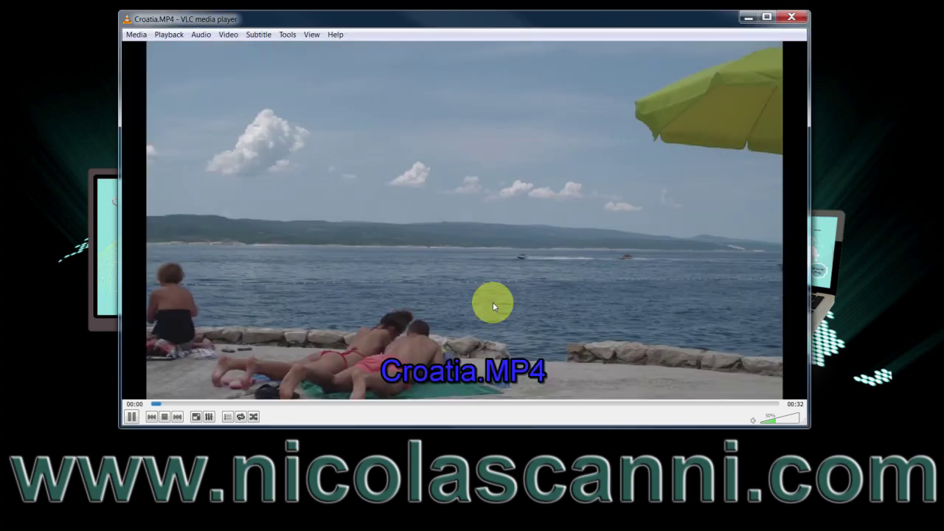
Pause the Croatia.MP4 video and turn on loop playback
right_click(453, 293)
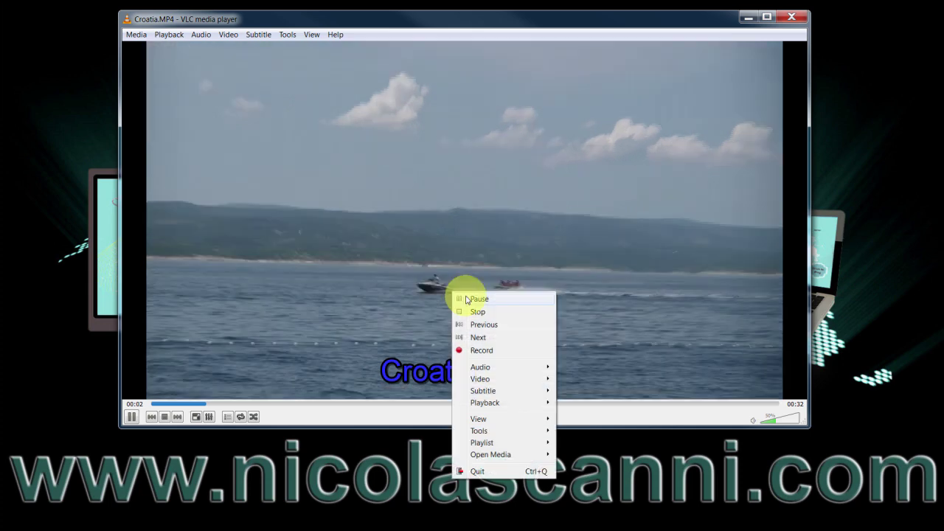
click(467, 299)
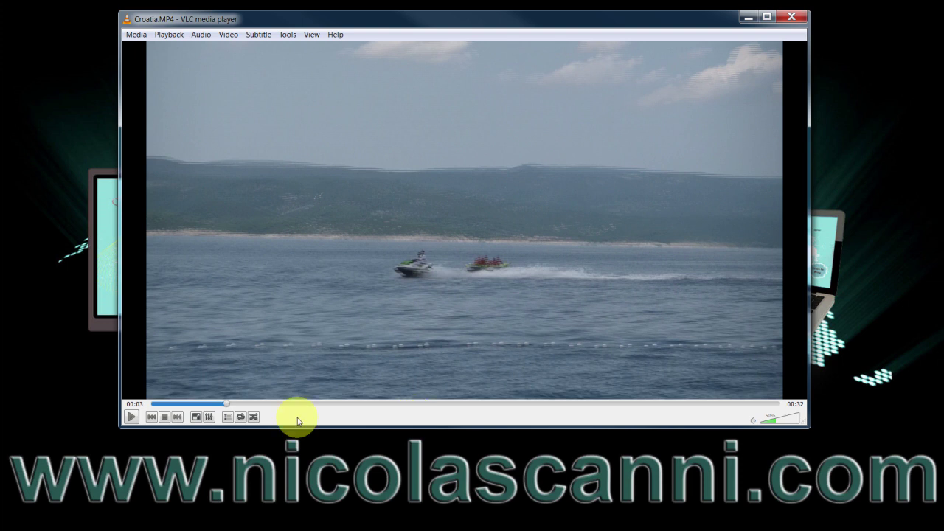
click(241, 418)
Set the paused Croatia.MP4 video as the desktop wallpaper
right_click(361, 285)
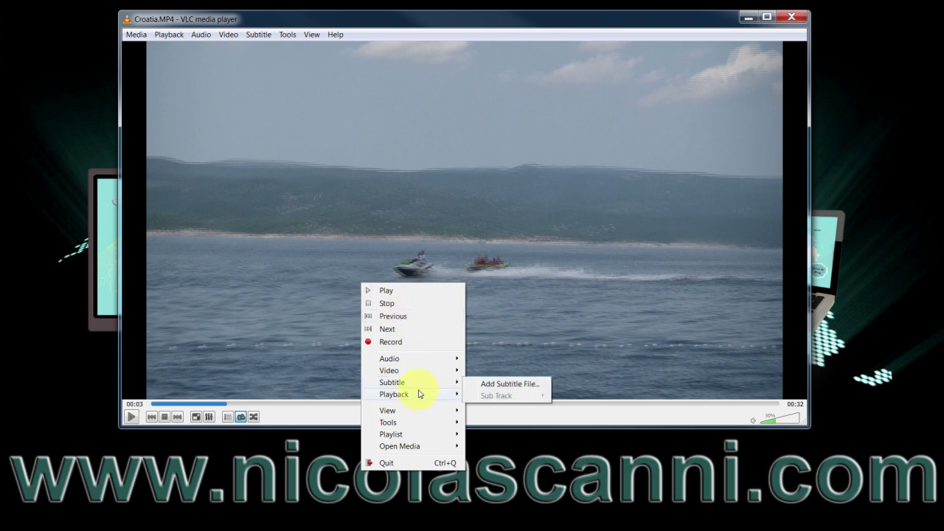
mouse_move(427, 373)
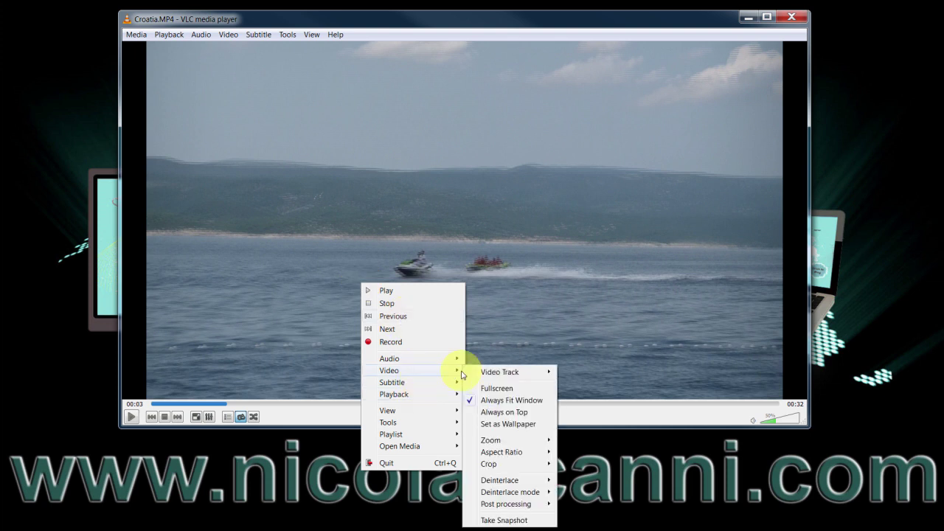
click(509, 426)
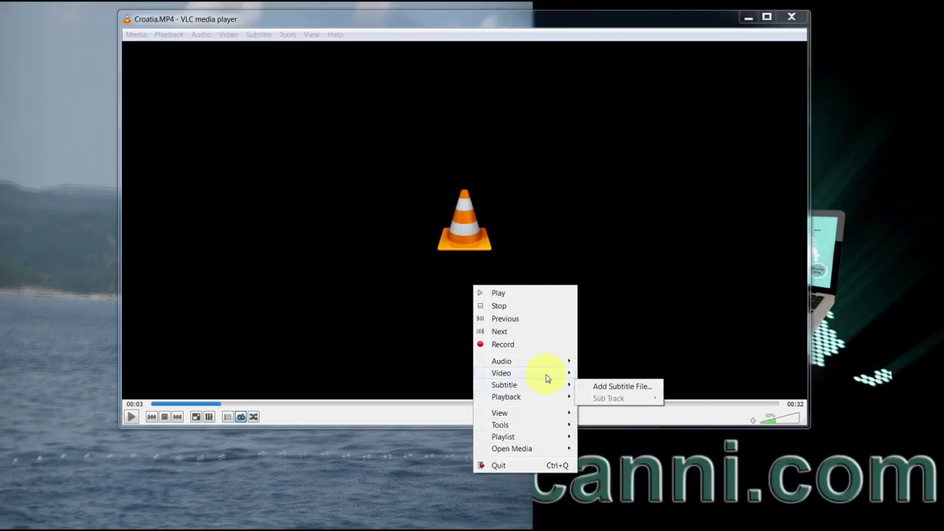
Set the aspect ratio of the wallpaper video to 16:9
mouse_move(570, 379)
mouse_move(627, 453)
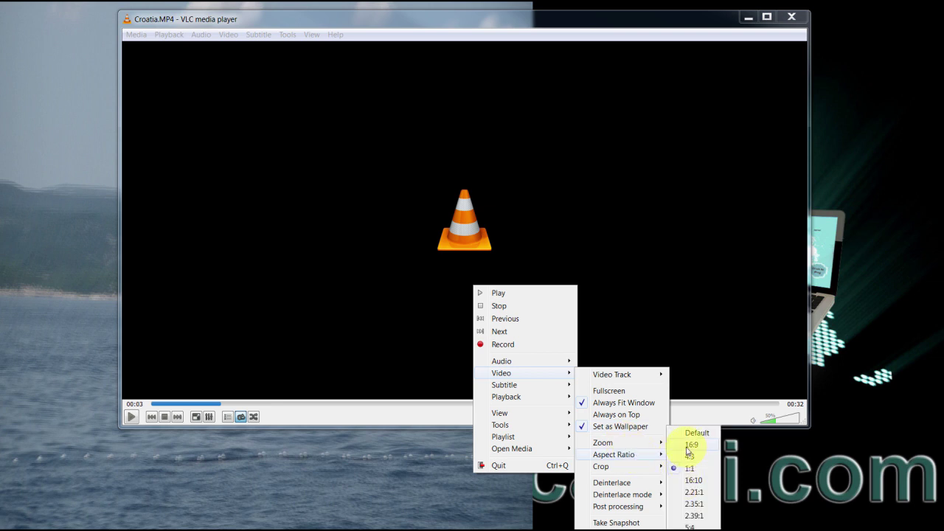
click(687, 447)
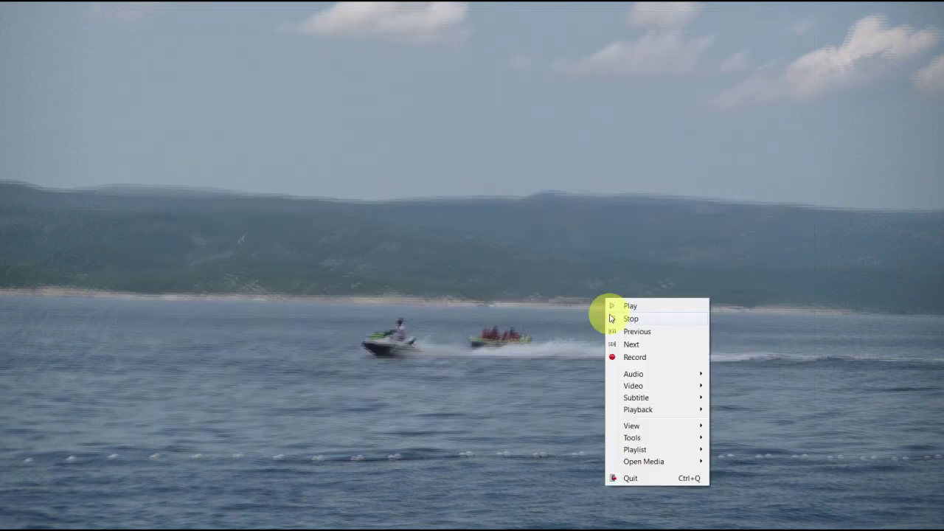
mouse_move(639, 403)
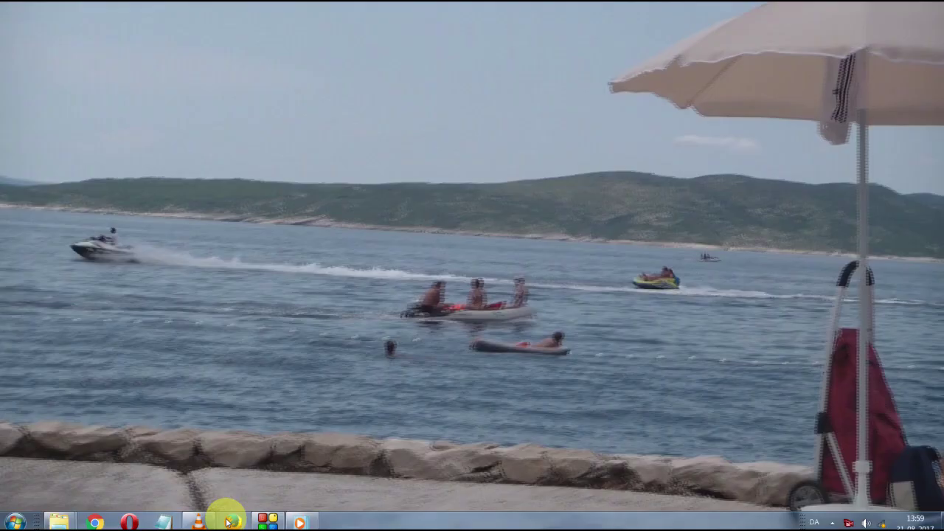
Open Firefox, restore its window to a smaller size and move it so the wallpaper video shows around it
click(230, 521)
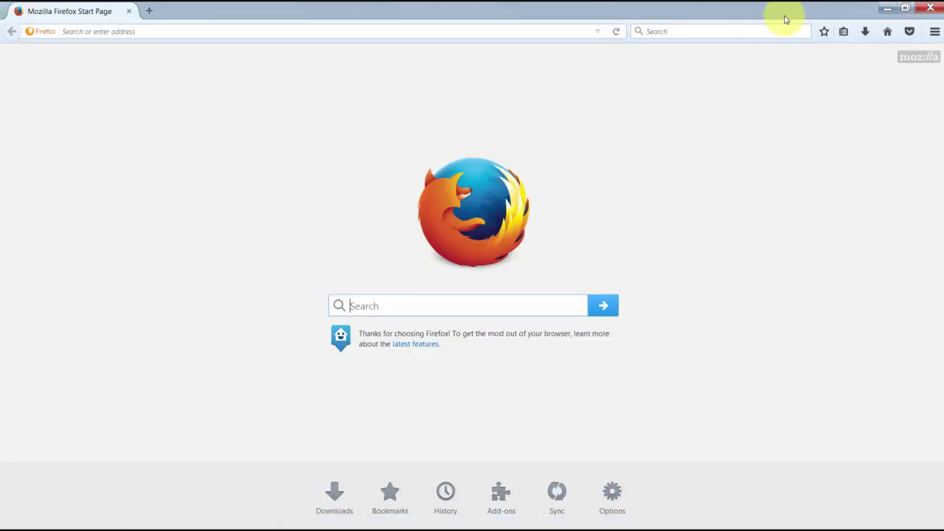
click(906, 14)
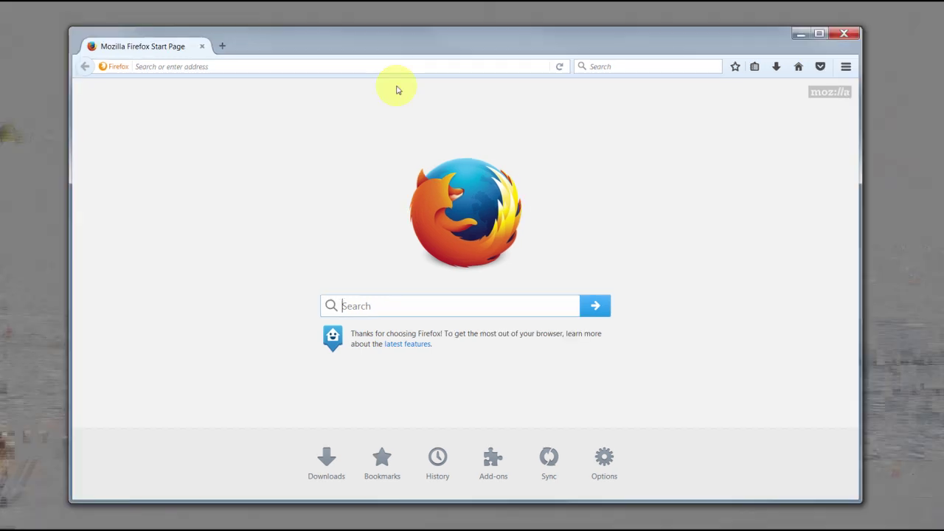
drag(312, 42, 359, 55)
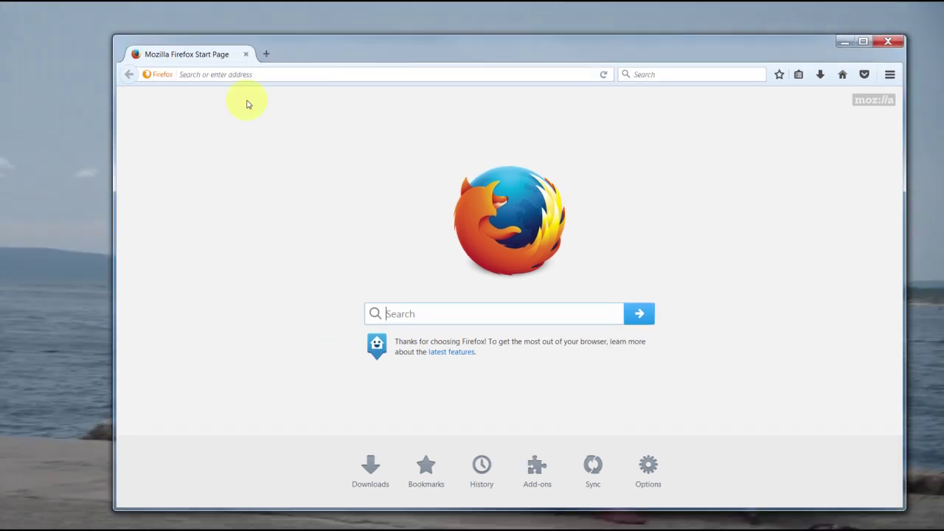
Bring up the DATA (D:) Explorer window, open its == MEDIA == folder, then move the window aside and minimize it
mouse_move(63, 525)
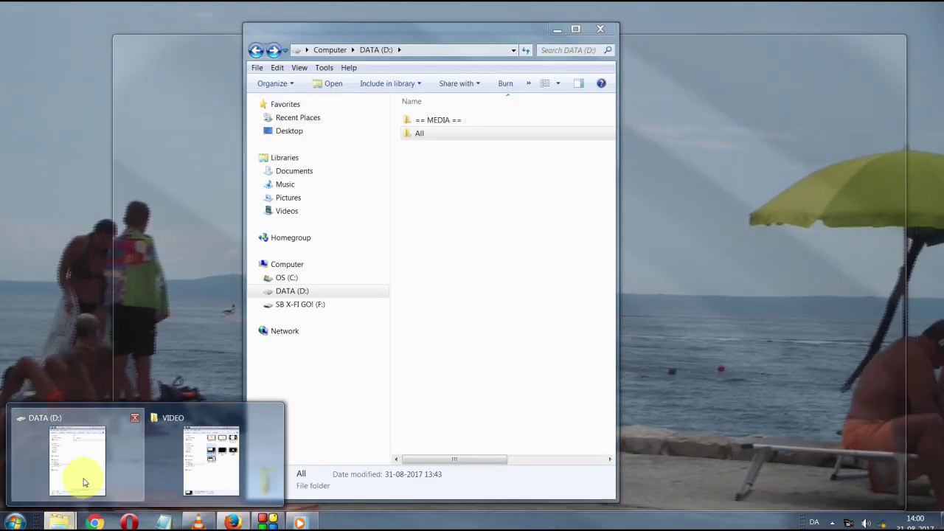
click(103, 462)
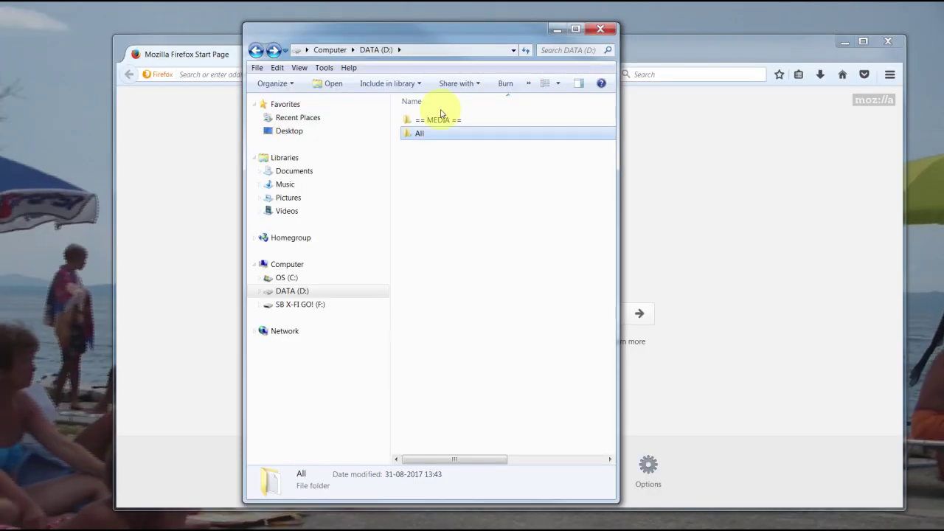
click(431, 124)
double_click(431, 124)
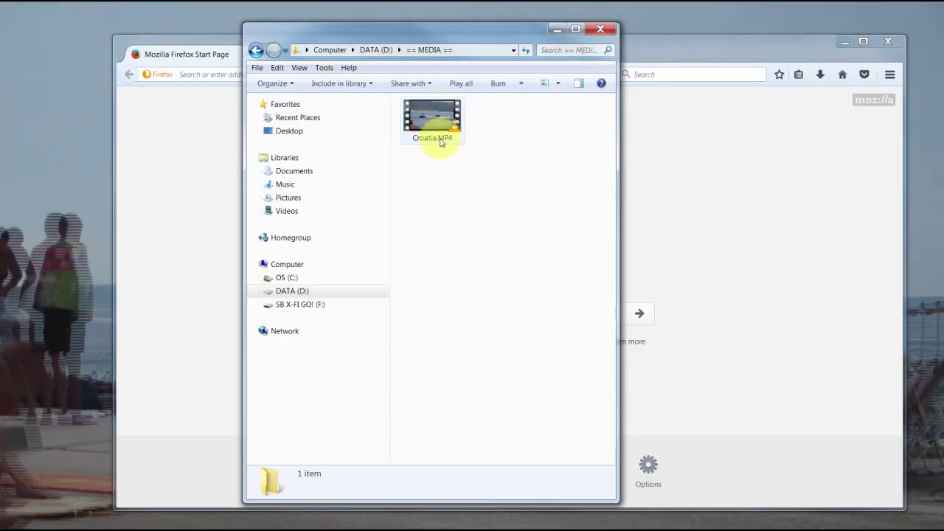
drag(400, 36, 180, 47)
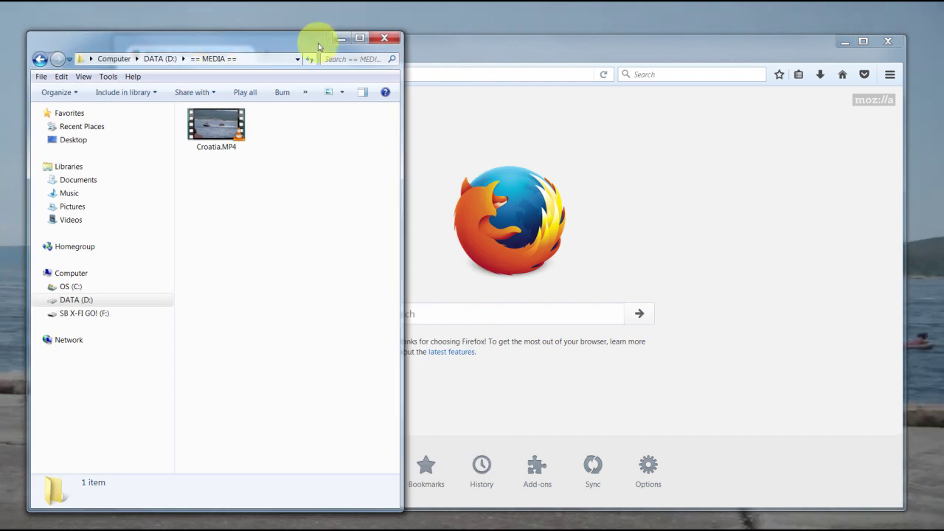
click(339, 39)
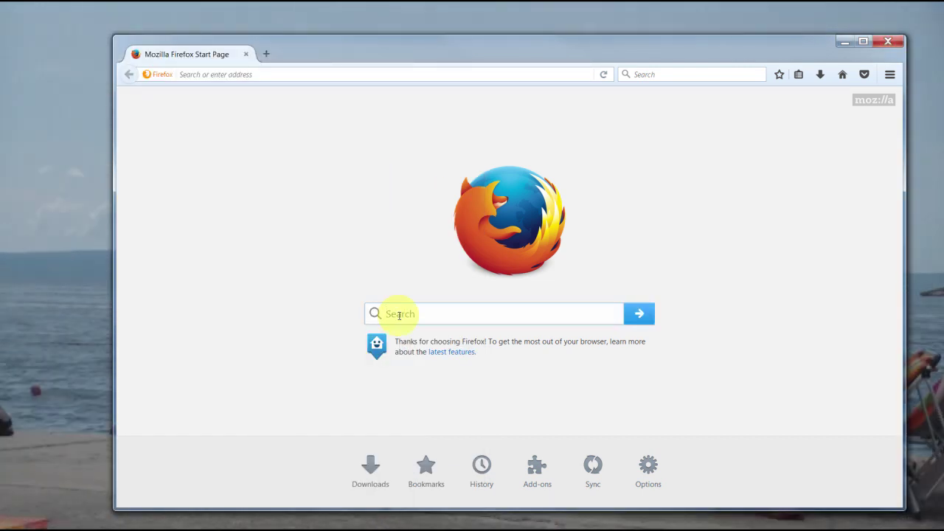
Search Google for "my search" from the Firefox start page while the wallpaper video plays behind it
text(my s)
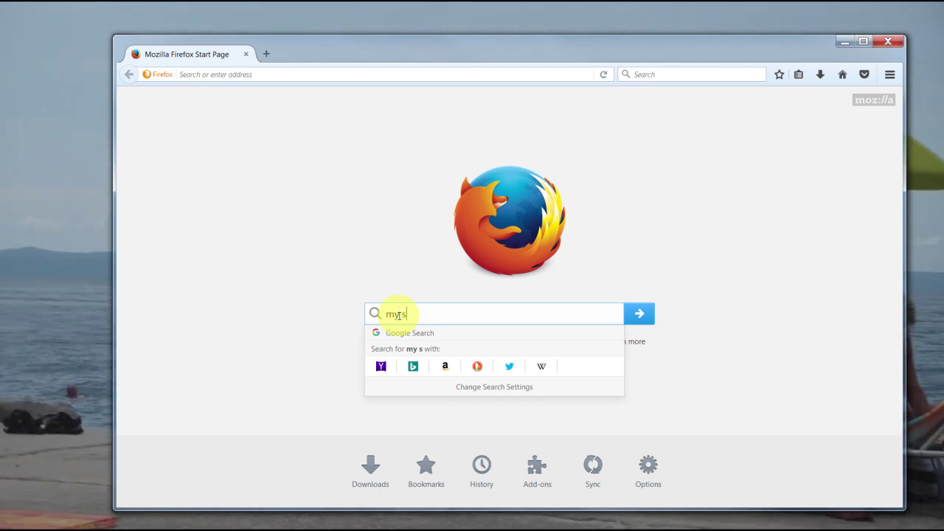
text(earch)
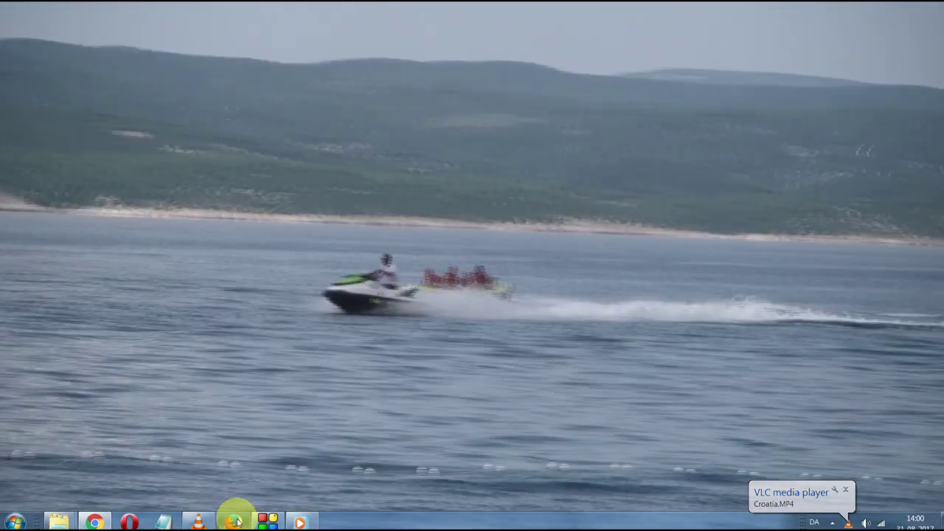
click(235, 522)
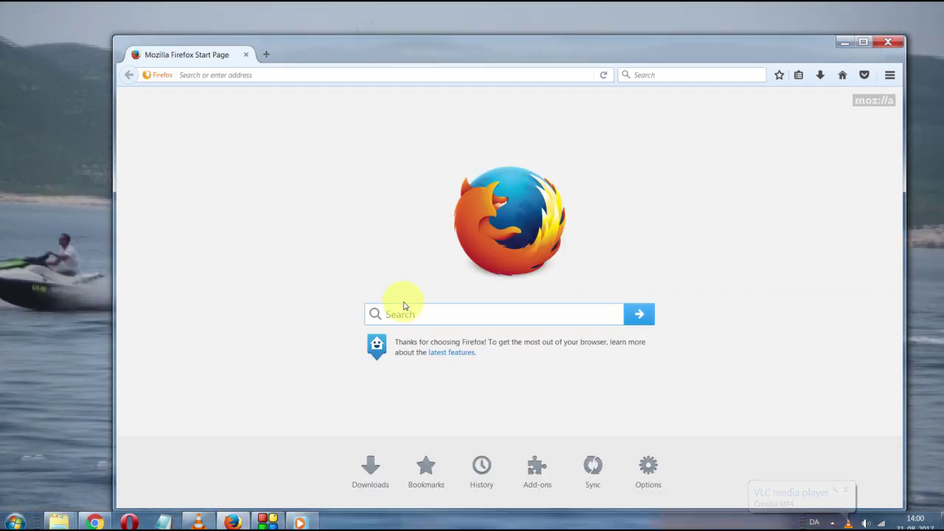
text(my sea)
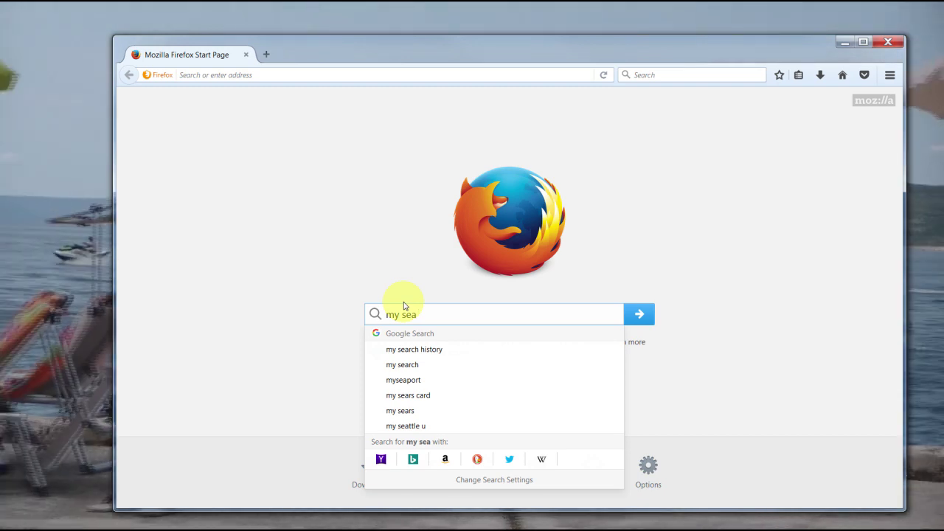
text(rch)
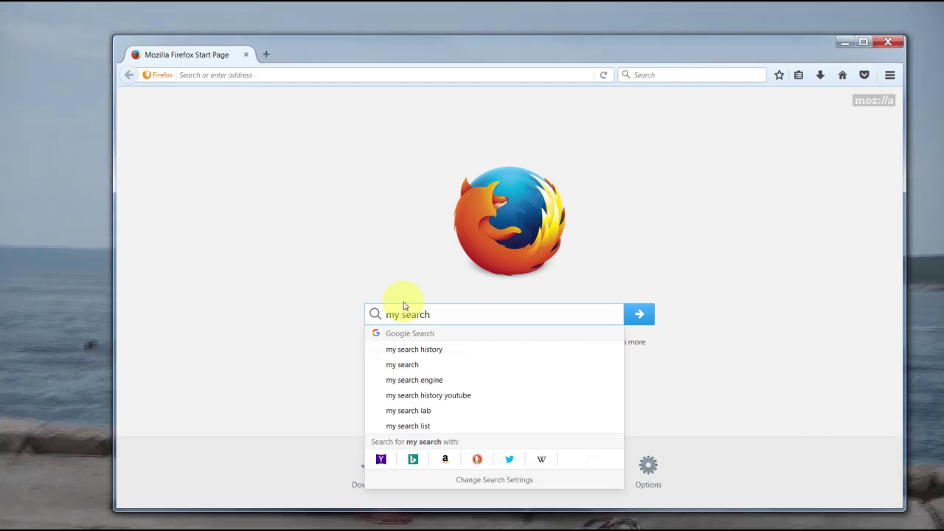
key(Return)
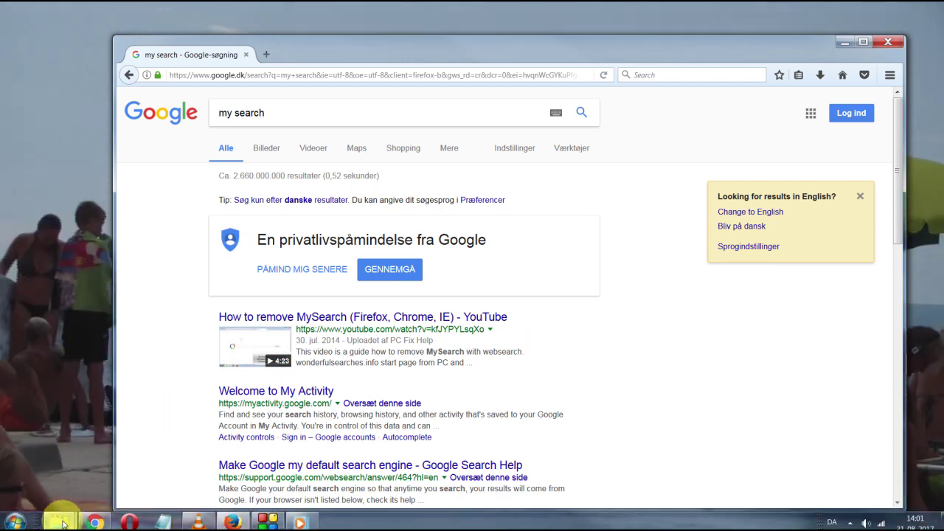
Restore the == MEDIA == Explorer window, go back to DATA (D:) and into the folder again, then minimize the window
mouse_move(70, 516)
click(75, 490)
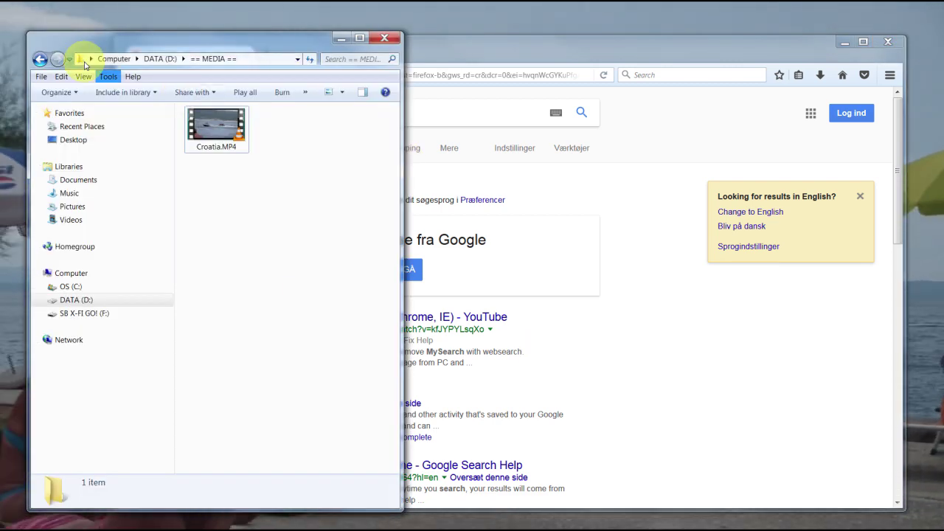
click(40, 59)
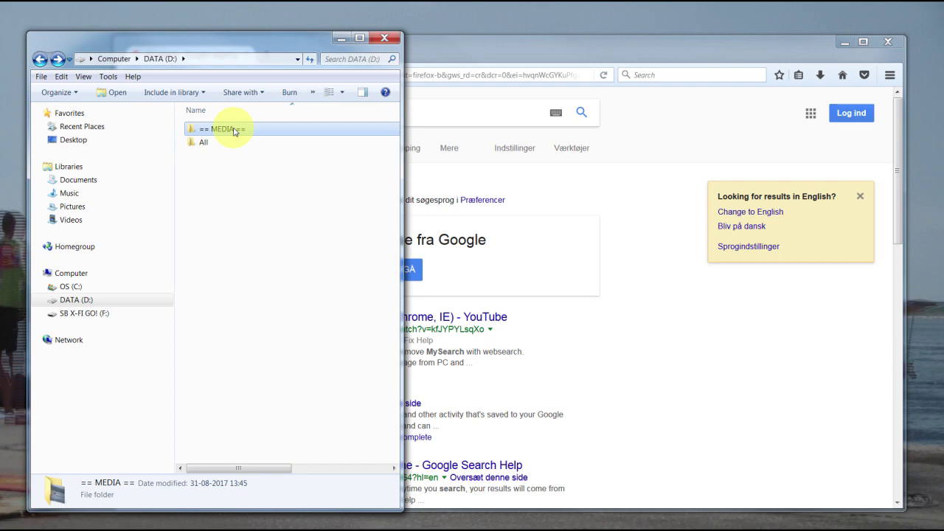
double_click(236, 130)
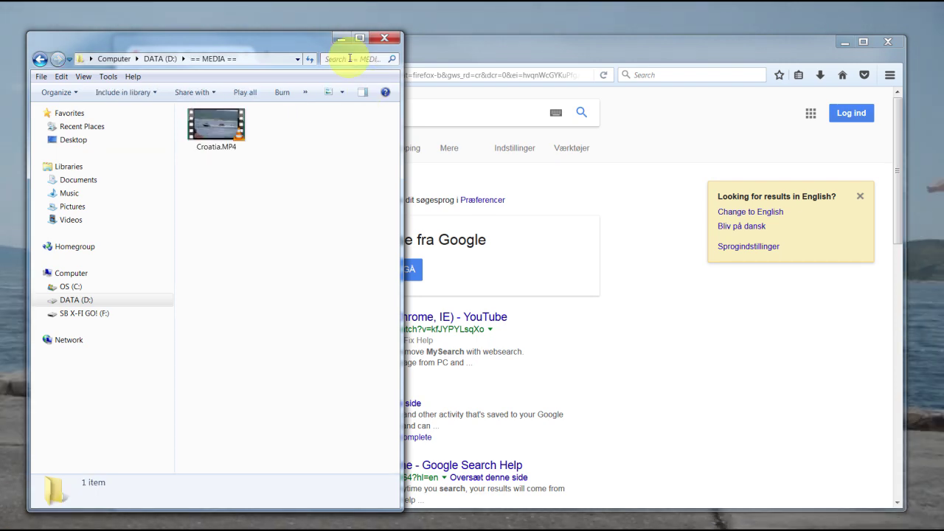
click(340, 37)
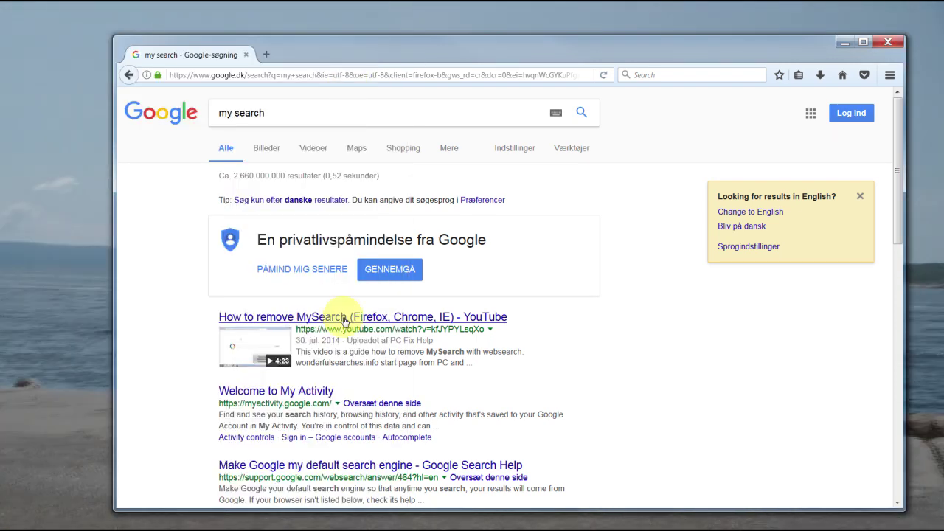
Open the "Welcome to My Activity" search result in a new tab and switch to that tab
right_click(323, 395)
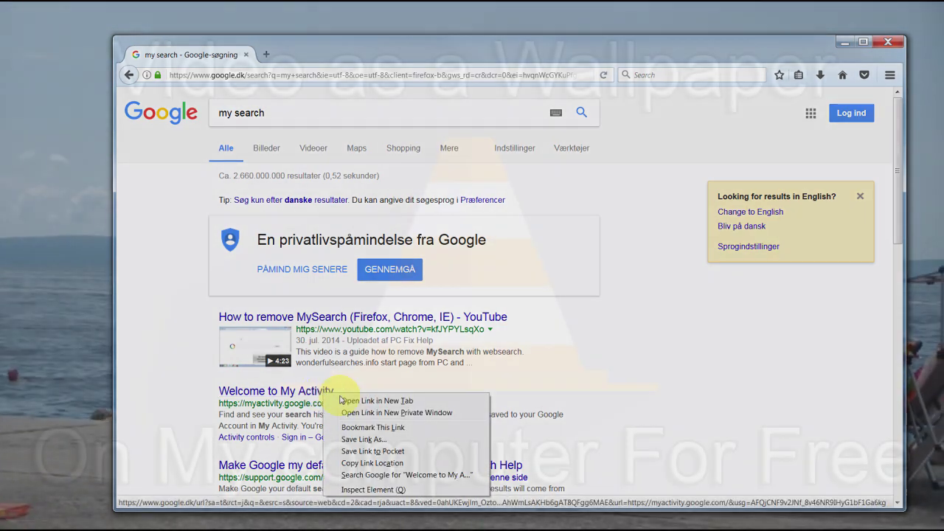
click(351, 400)
click(325, 56)
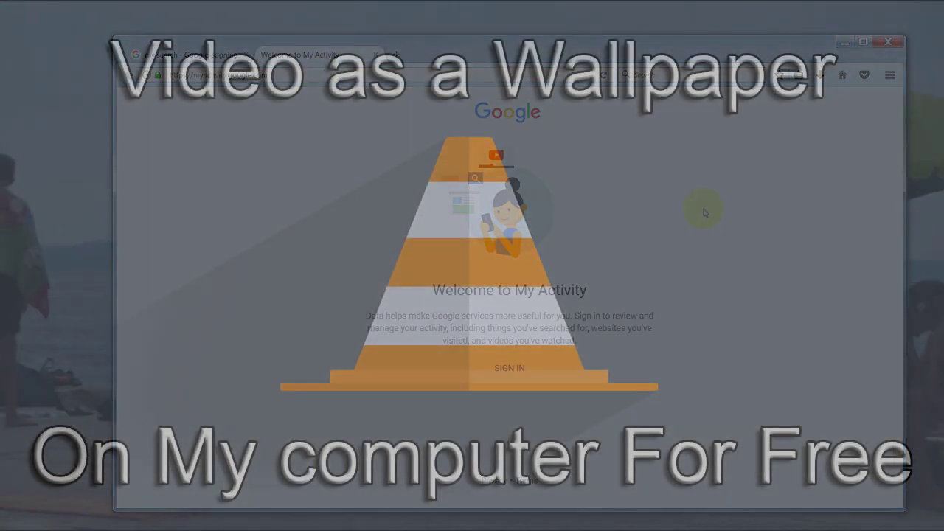